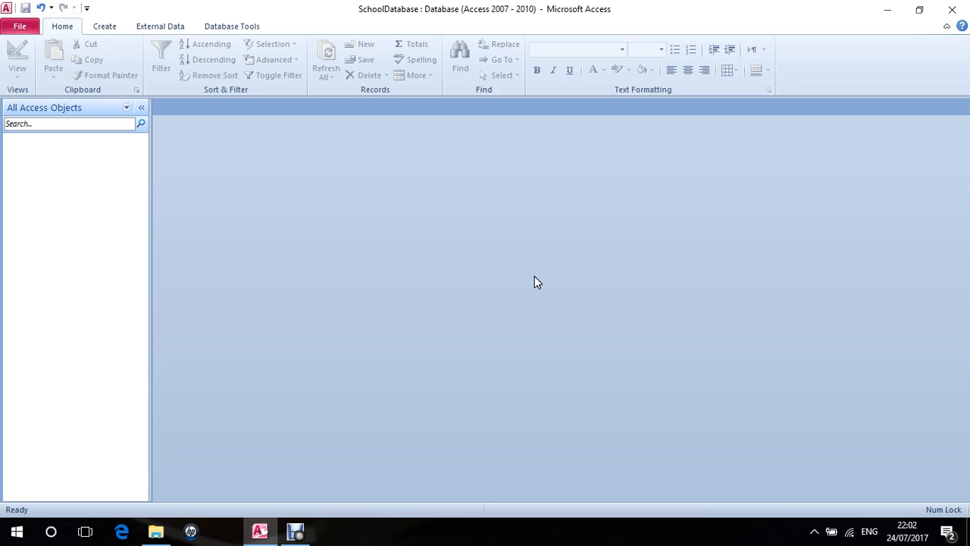
Create a new table in Design view and add a PupilID field with the AutoNumber data type.
{"action": "left_click", "coordinate": [106, 27]}
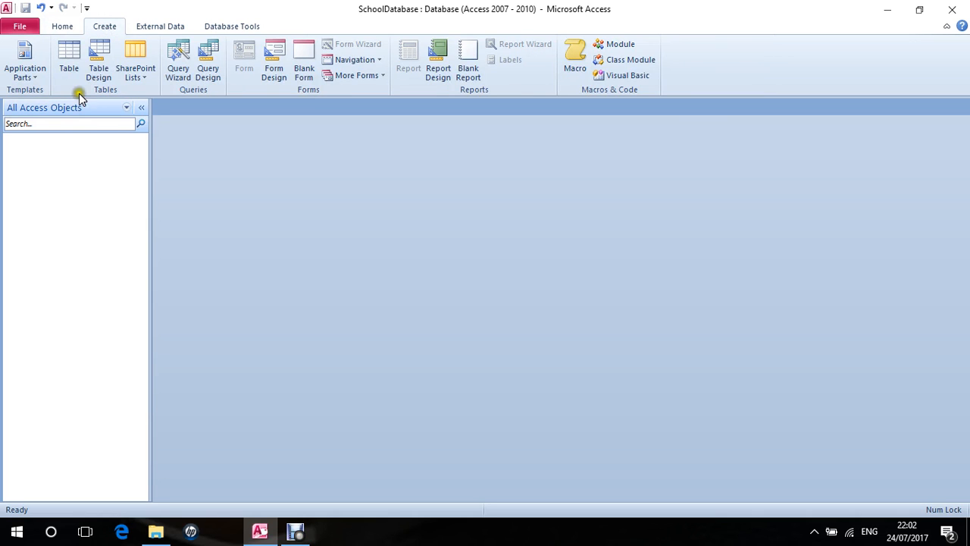
{"action": "left_click", "coordinate": [108, 60]}
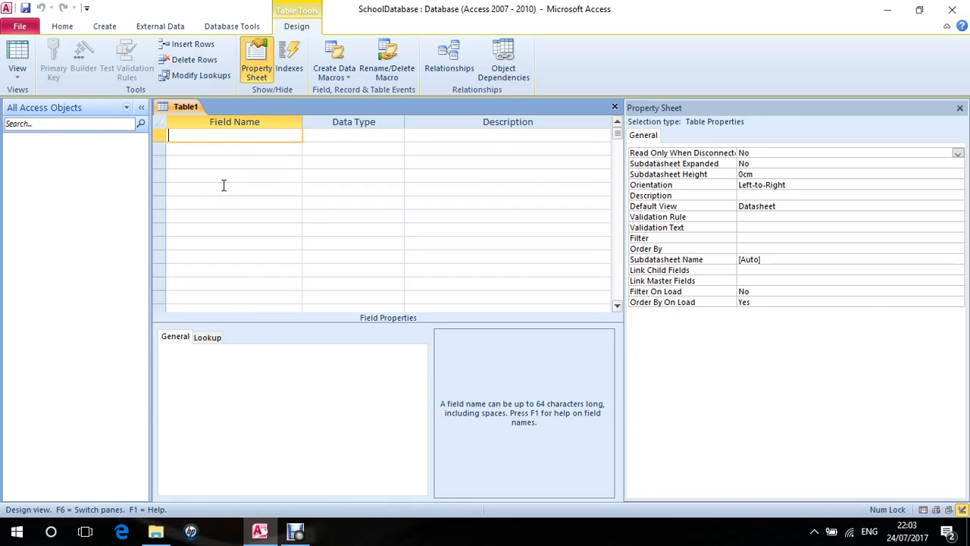
{"action": "left_click", "coordinate": [200, 136]}
{"action": "type", "text": "Pupli"}
{"action": "key", "text": "BackSpace"}
{"action": "type", "text": "ilID"}
{"action": "key", "text": "Tab"}
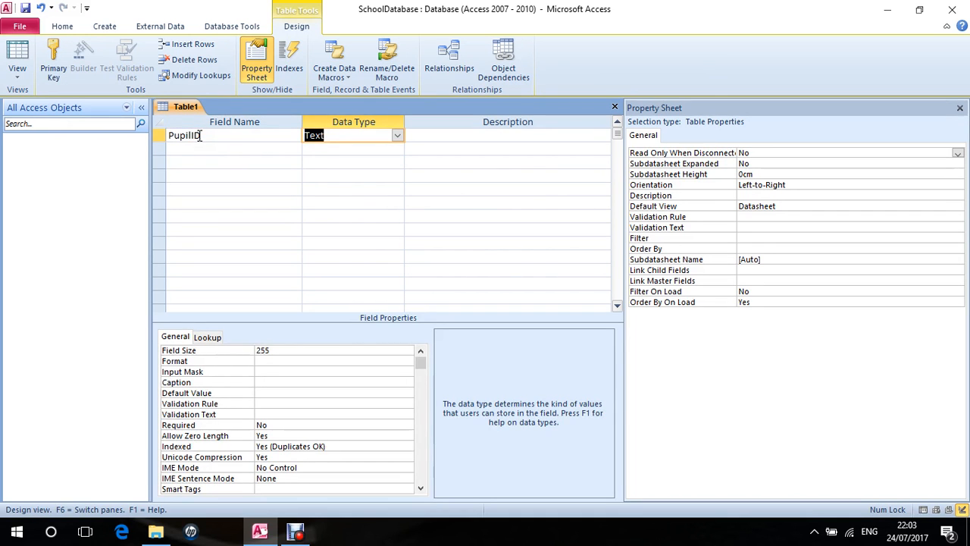
{"action": "left_click", "coordinate": [397, 134]}
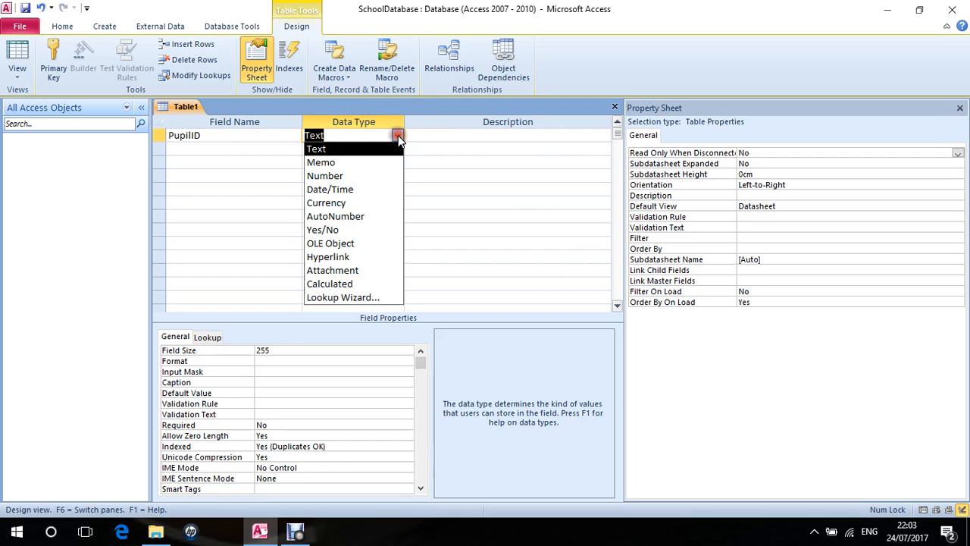
{"action": "left_click", "coordinate": [350, 218]}
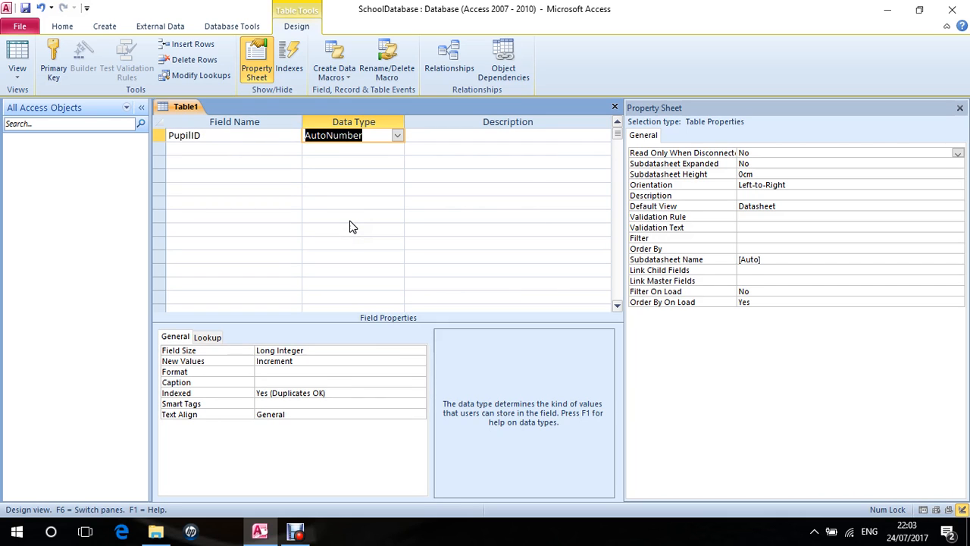
Add two Text fields below PupilID, named FirstName and LastNAme.
{"action": "key", "text": "shift+Tab"}
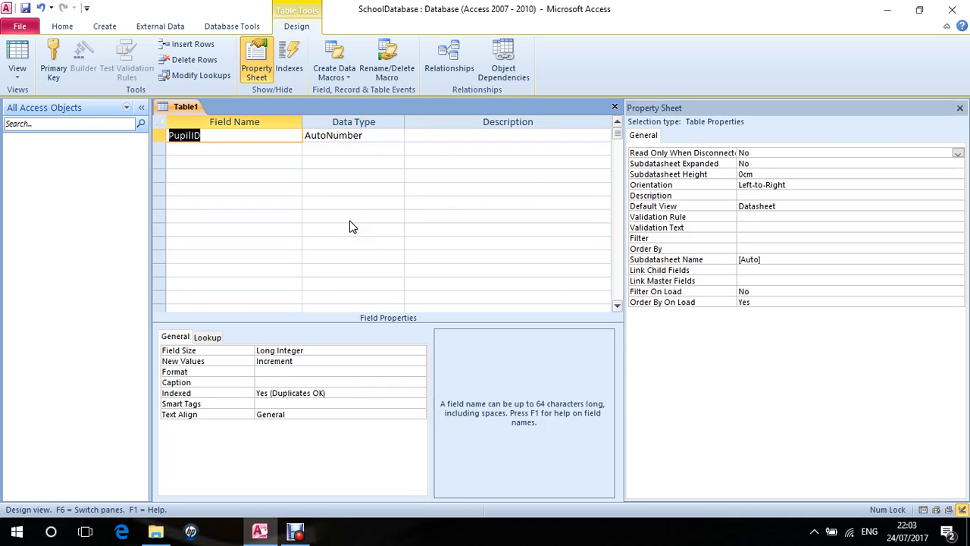
{"action": "key", "text": "Tab"}
{"action": "key", "text": "Tab"}
{"action": "key", "text": "Tab"}
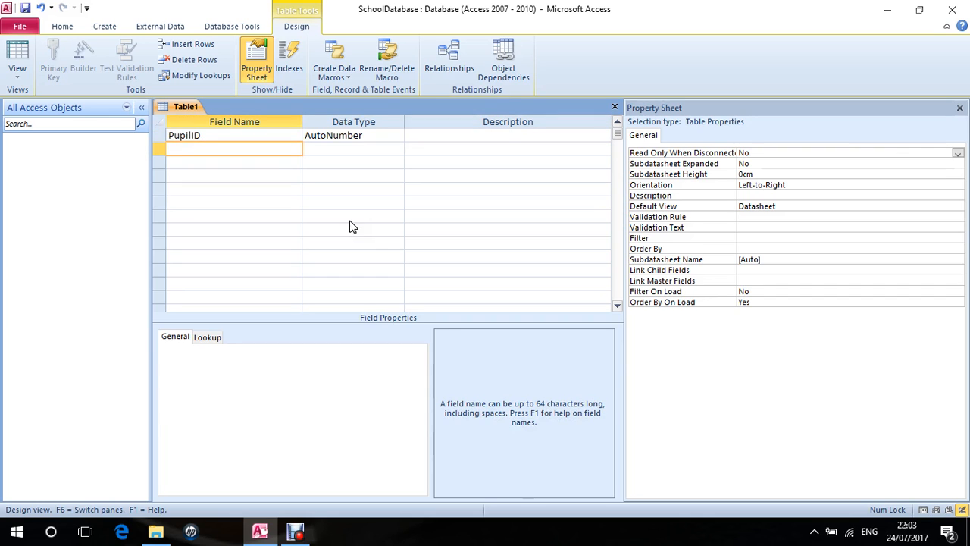
{"action": "type", "text": "Firstn"}
{"action": "key", "text": "BackSpace"}
{"action": "type", "text": "Name"}
{"action": "key", "text": "Down"}
{"action": "type", "text": "LastNAme"}
{"action": "key", "text": "Return"}
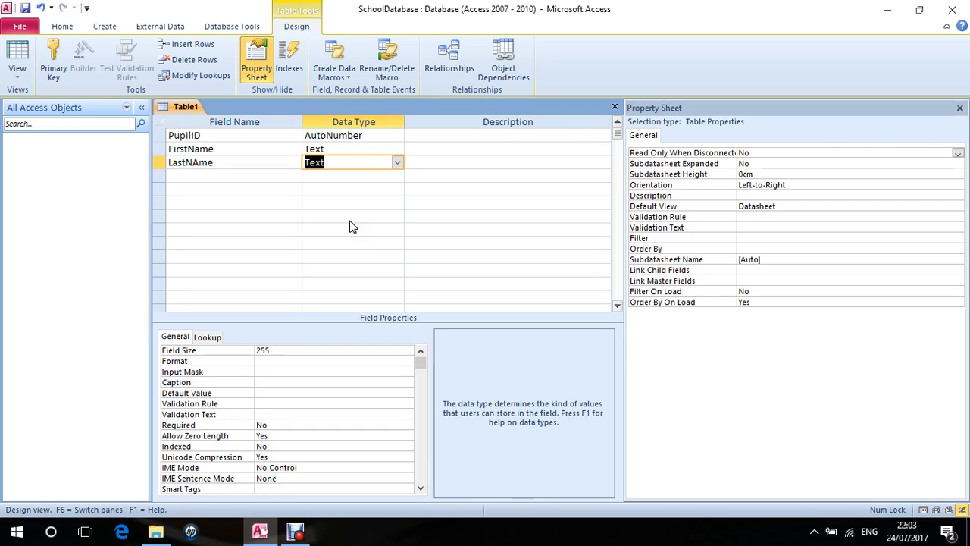
Correct the capitalisation of the third field's name so that it reads LastName.
{"action": "key", "text": "Left"}
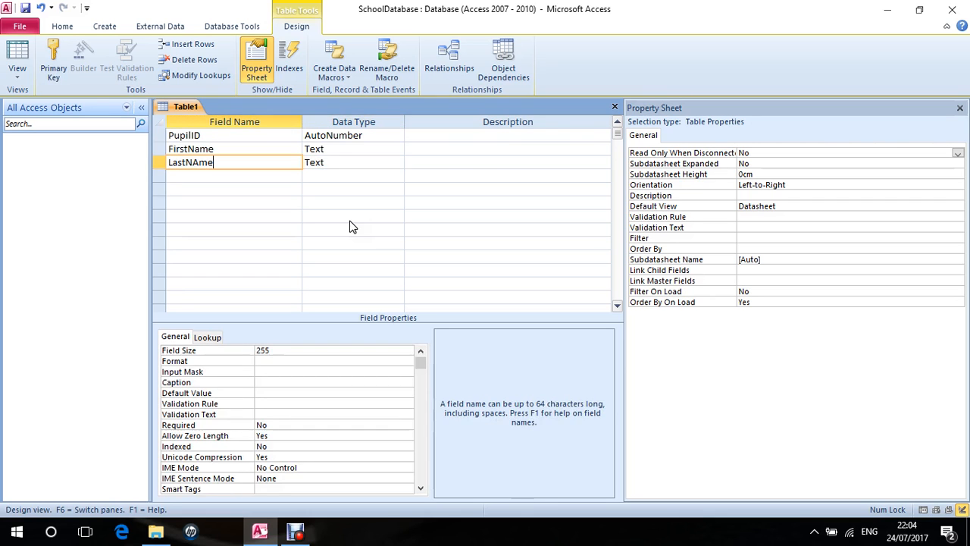
{"action": "key", "text": "Right"}
{"action": "key", "text": "Left"}
{"action": "key", "text": "F2"}
{"action": "key", "text": "Left"}
{"action": "key", "text": "Left"}
{"action": "key", "text": "Left"}
{"action": "key", "text": "shift+Right"}
{"action": "type", "text": "a"}
{"action": "key", "text": "Return"}
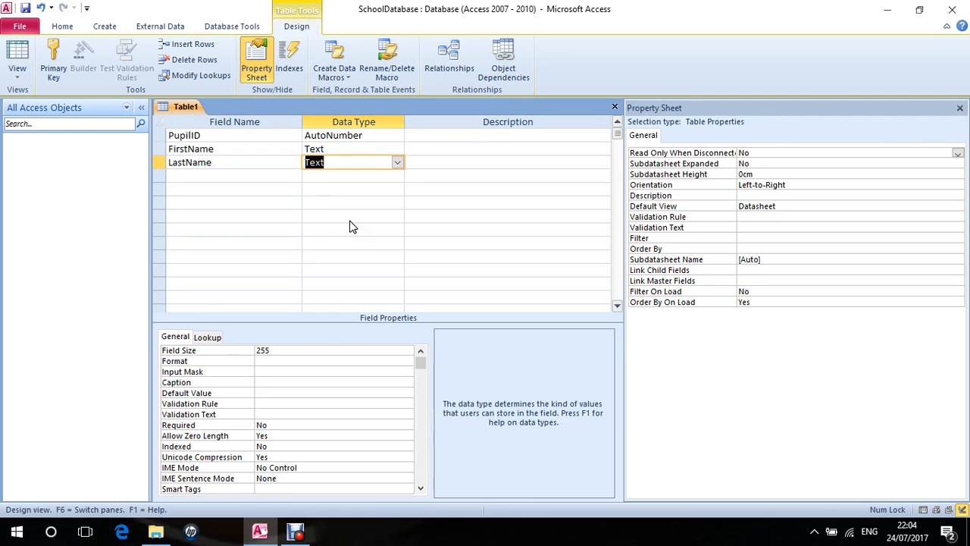
Add two more Text fields named Gender and Town below LastName.
{"action": "key", "text": "Return"}
{"action": "key", "text": "Return"}
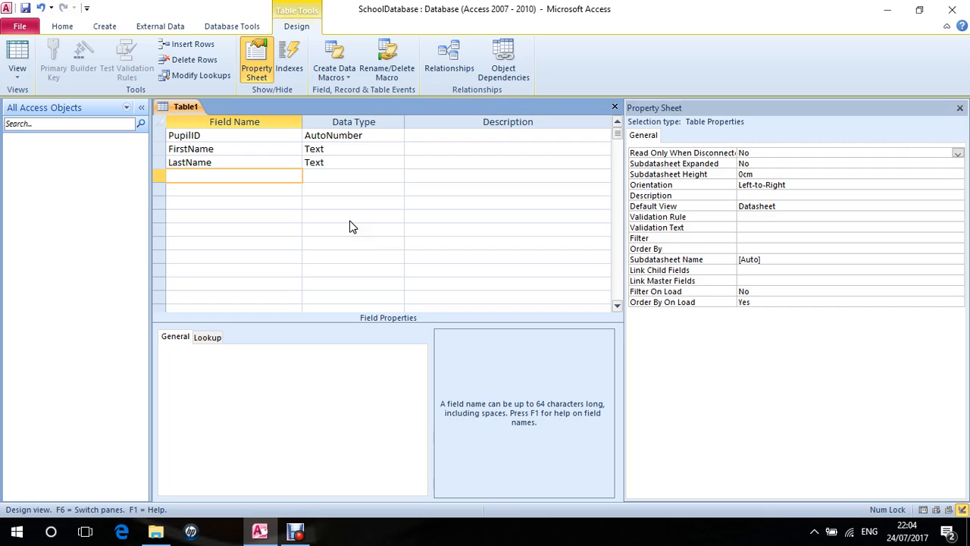
{"action": "type", "text": "Gender"}
{"action": "key", "text": "Tab"}
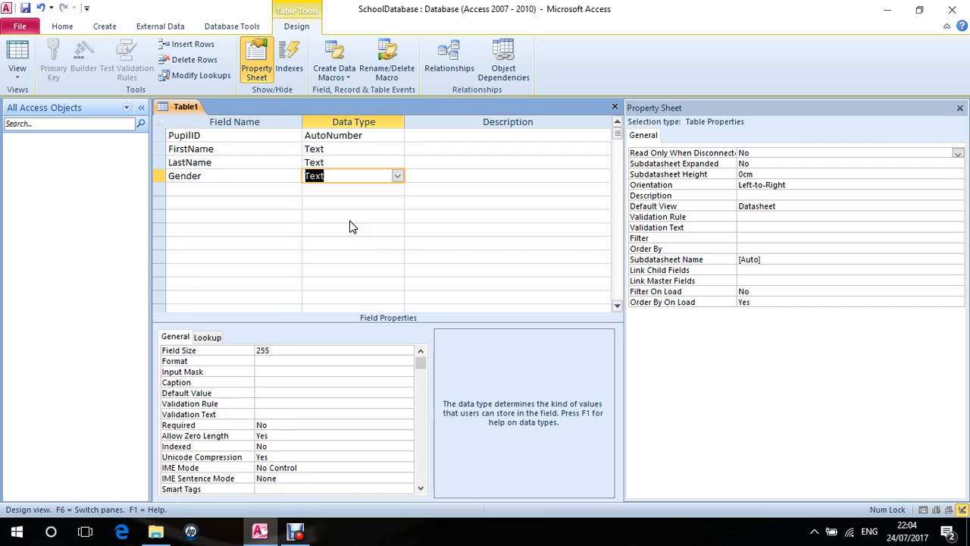
{"action": "key", "text": "Tab"}
{"action": "key", "text": "Tab"}
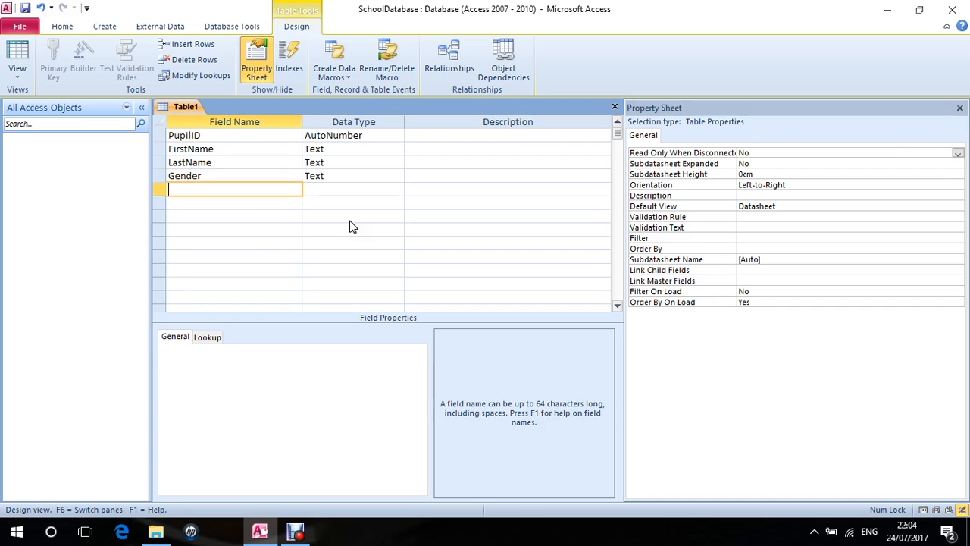
{"action": "type", "text": "Town"}
{"action": "key", "text": "Tab"}
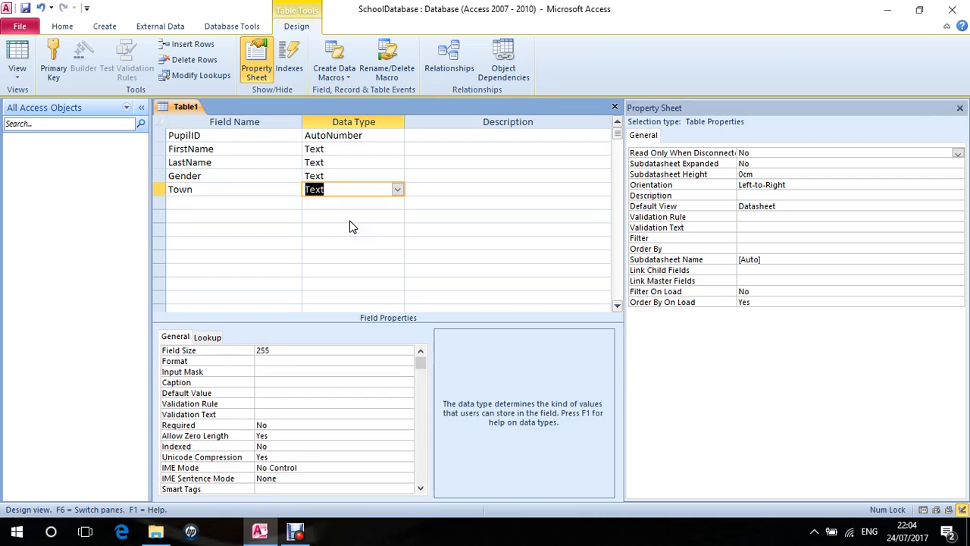
{"action": "key", "text": "Tab"}
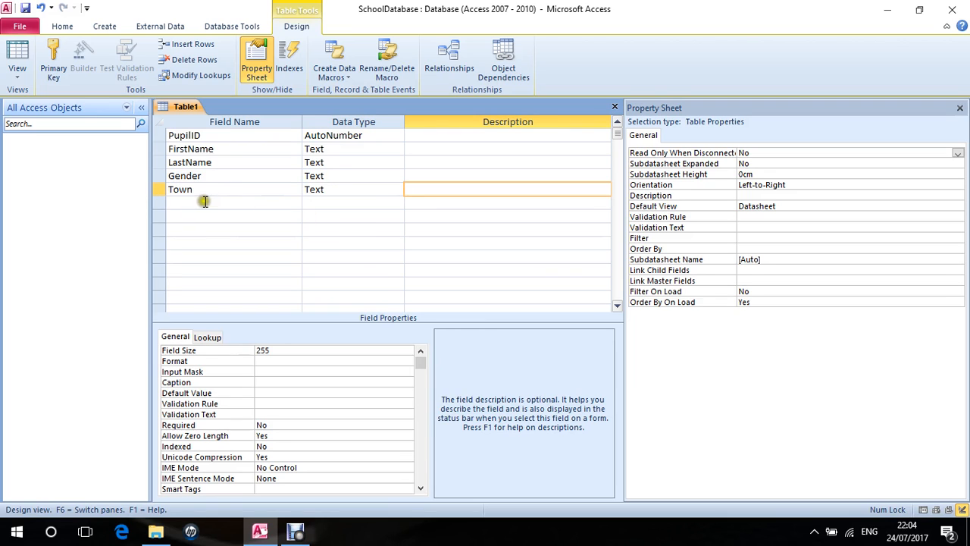
Review the data types available for the Town field without changing its type.
{"action": "left_click", "coordinate": [382, 193]}
{"action": "left_click", "coordinate": [397, 190]}
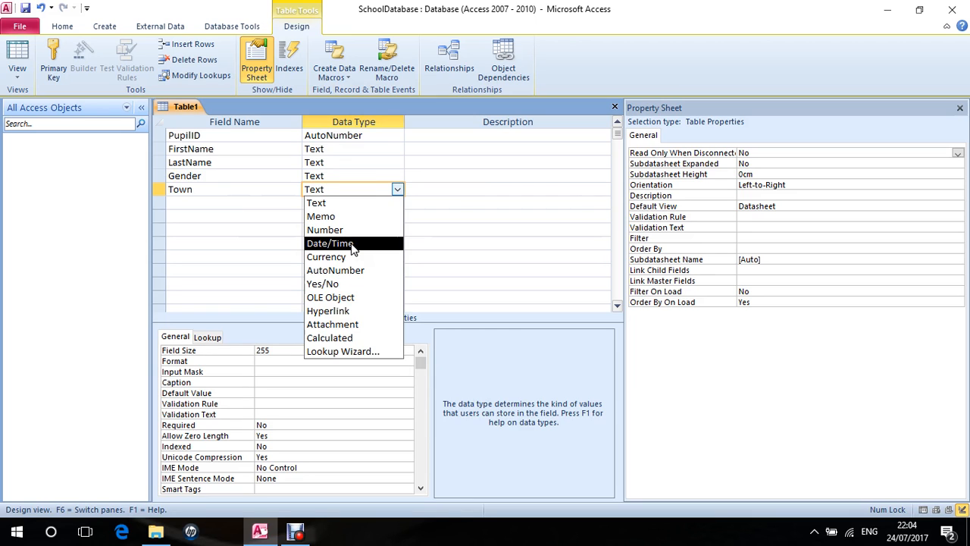
{"action": "left_click", "coordinate": [218, 203]}
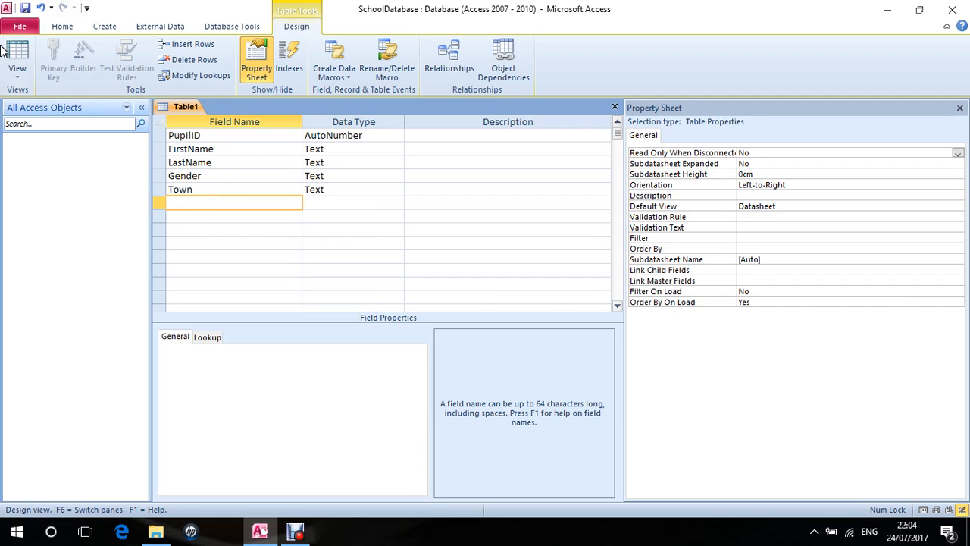
{"action": "left_click", "coordinate": [18, 79]}
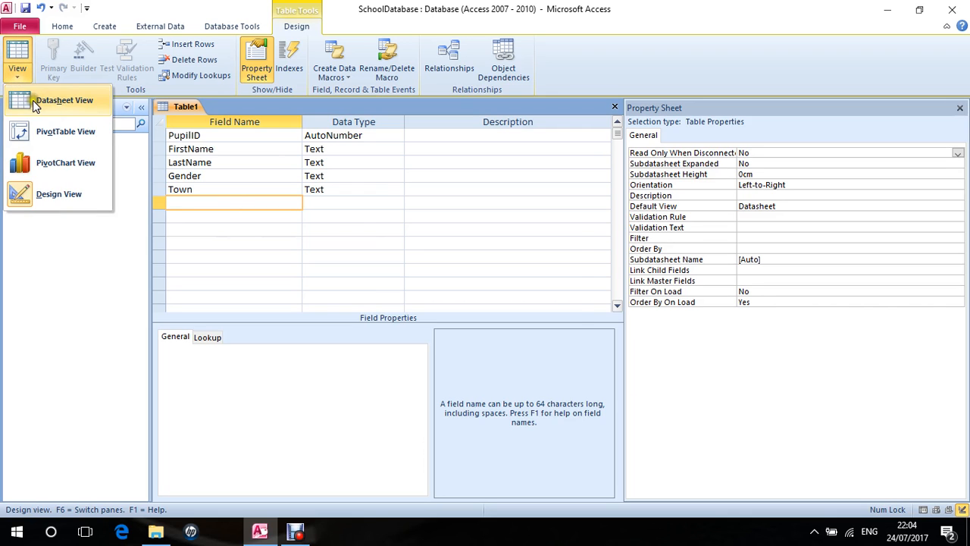
{"action": "left_click", "coordinate": [32, 100]}
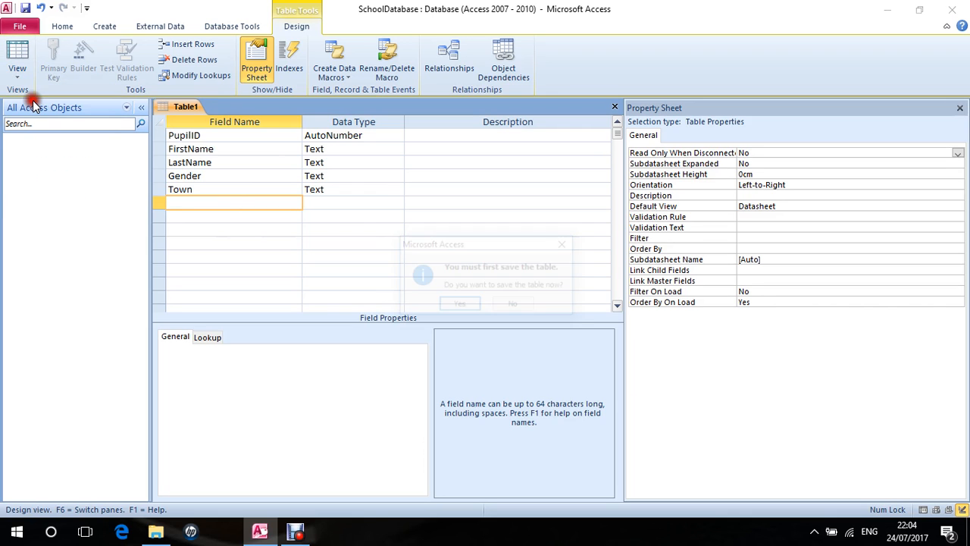
{"action": "left_click", "coordinate": [457, 305]}
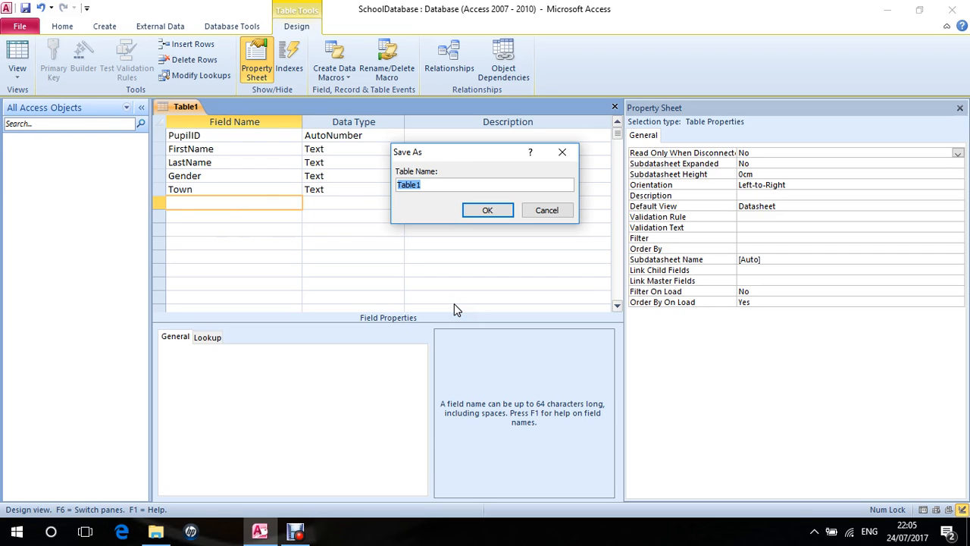
{"action": "type", "text": "PupilsTable"}
{"action": "left_click", "coordinate": [470, 211]}
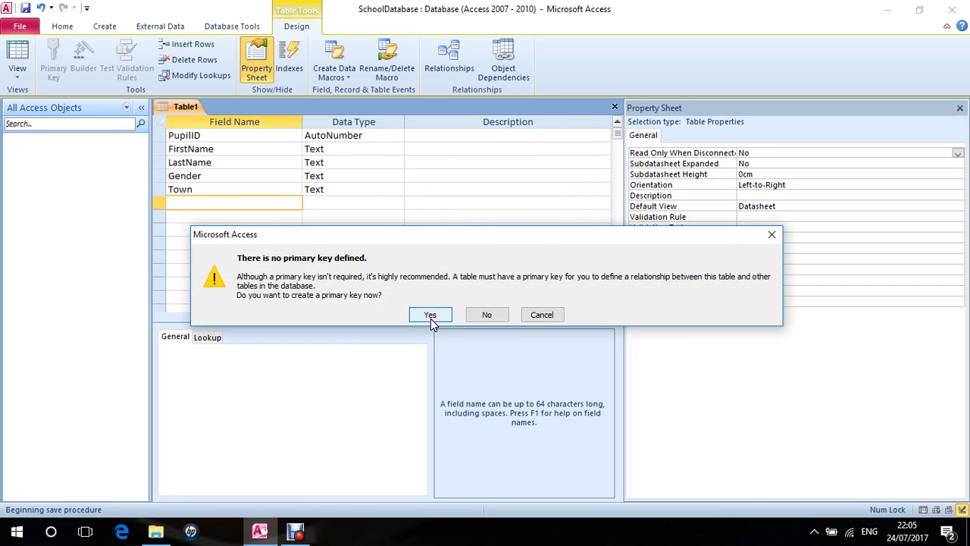
{"action": "left_click", "coordinate": [534, 314]}
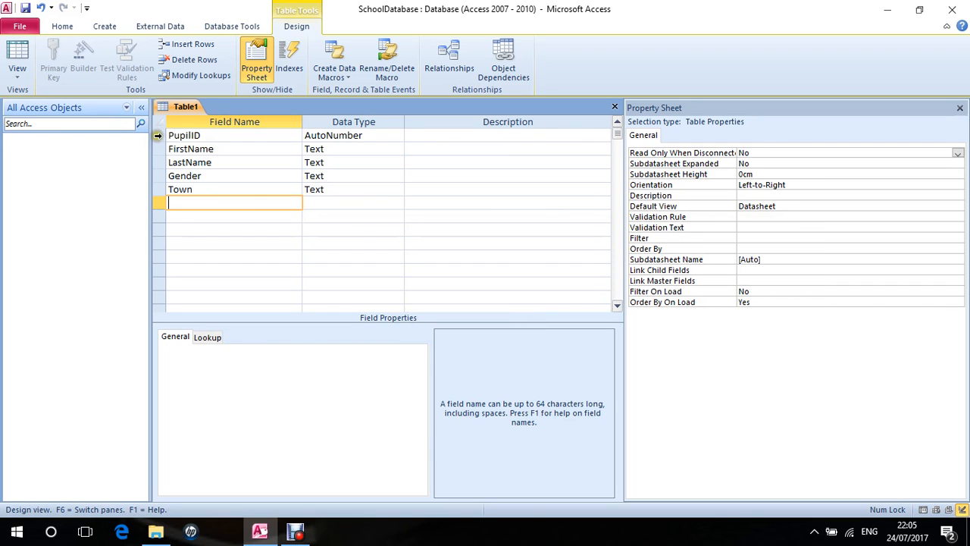
Make PupilID the primary key and switch the table to Datasheet view, saving it as PupilsTable.
{"action": "left_click", "coordinate": [157, 136]}
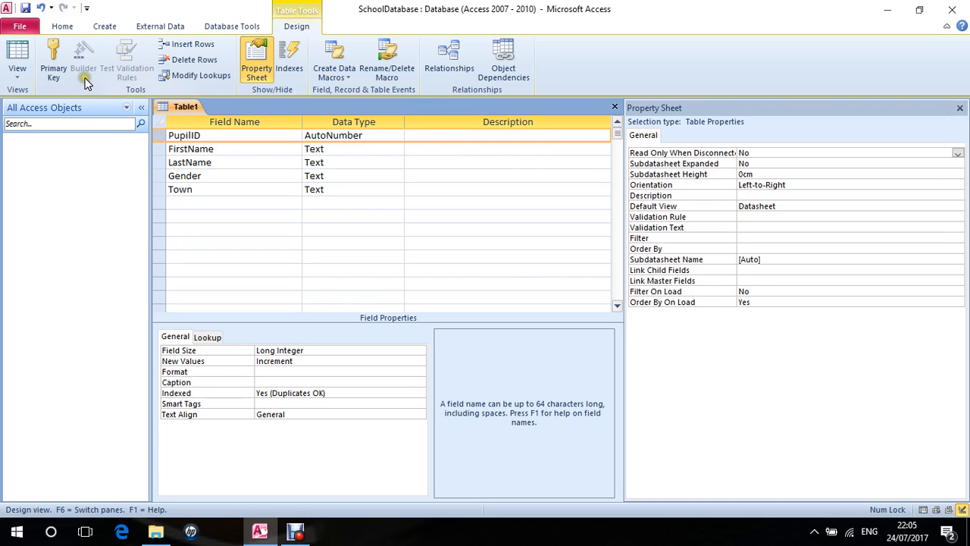
{"action": "left_click", "coordinate": [59, 66]}
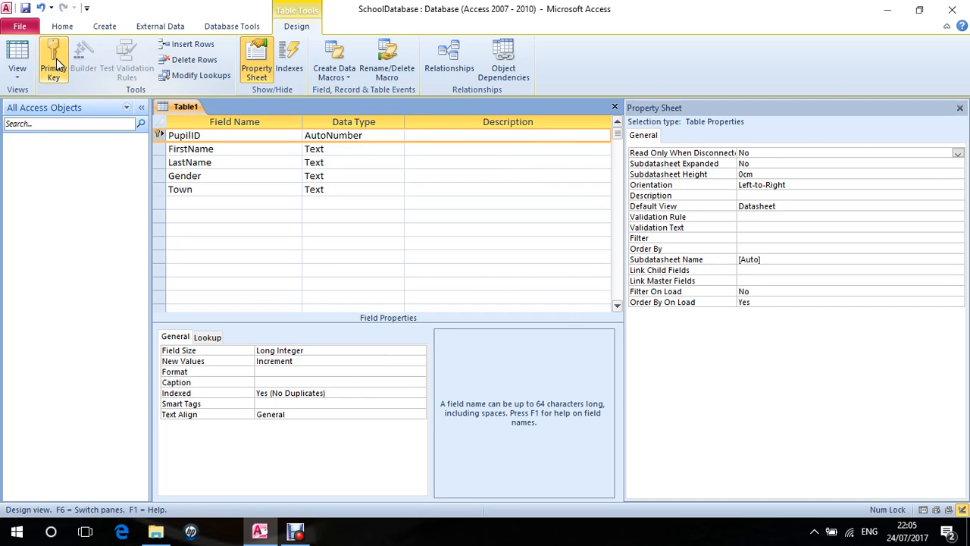
{"action": "left_click", "coordinate": [17, 69]}
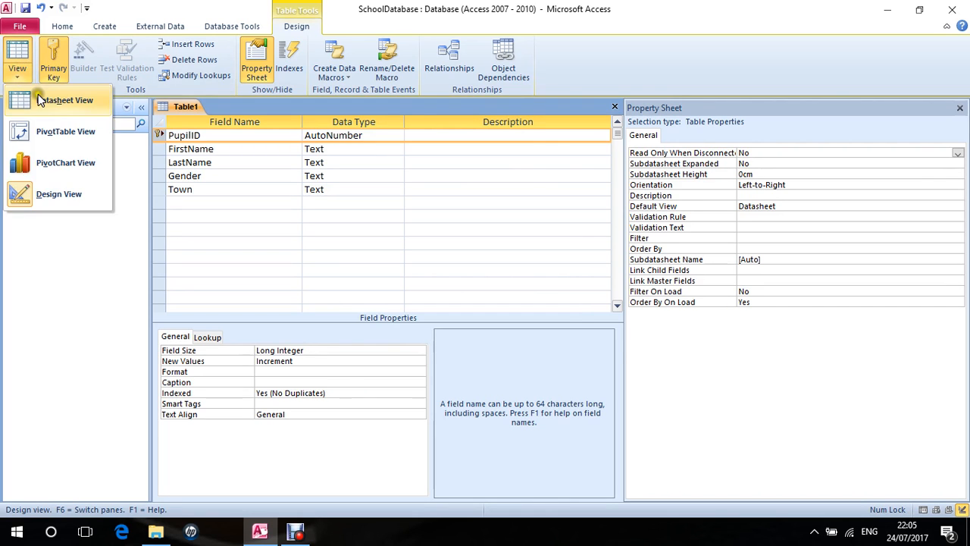
{"action": "left_click", "coordinate": [40, 100]}
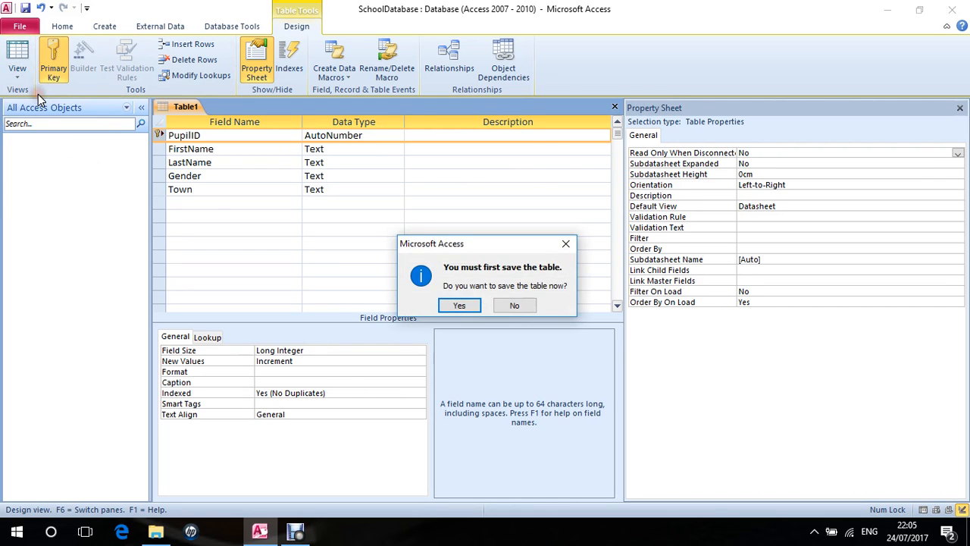
{"action": "left_click", "coordinate": [460, 306]}
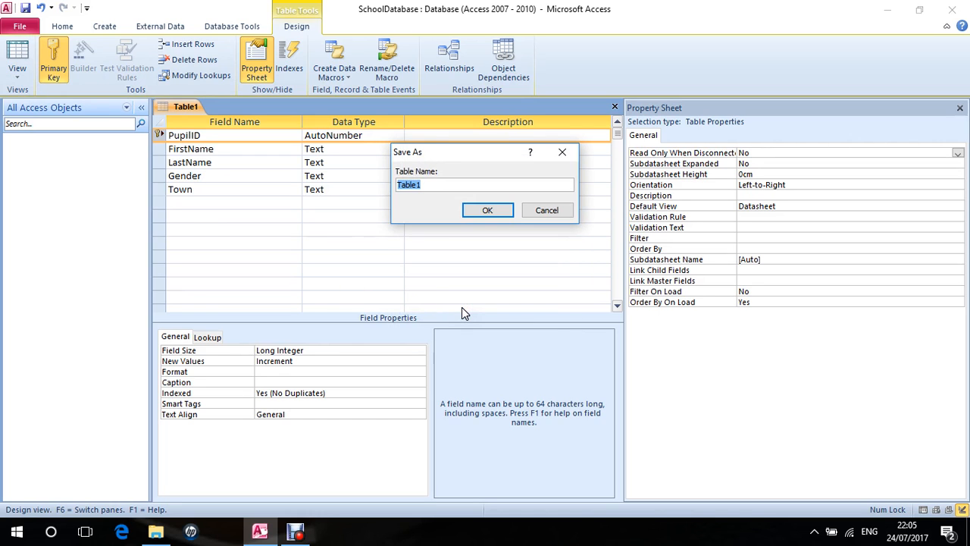
{"action": "type", "text": "PupilsTAble"}
{"action": "key", "text": "BackSpace"}
{"action": "key", "text": "BackSpace"}
{"action": "key", "text": "BackSpace"}
{"action": "key", "text": "BackSpace"}
{"action": "type", "text": "able"}
{"action": "left_click", "coordinate": [492, 210]}
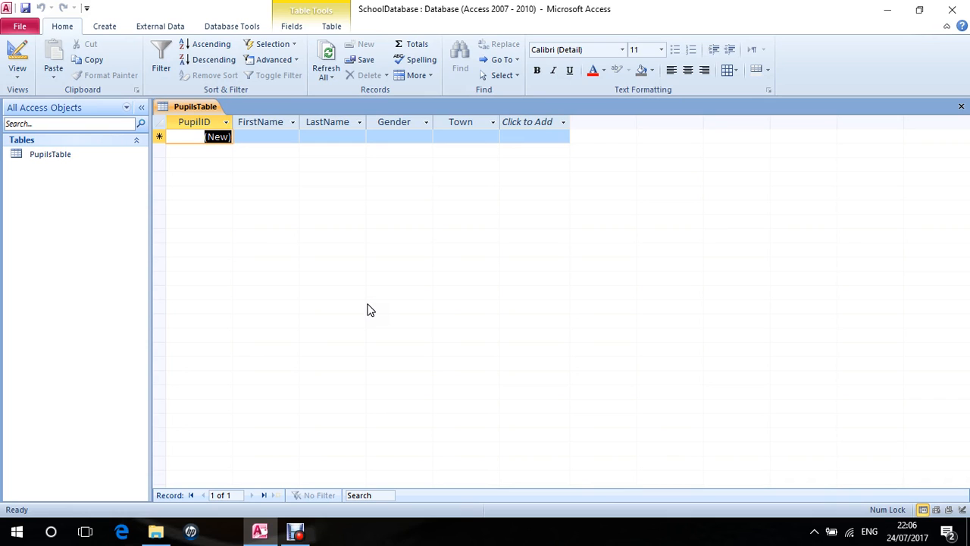
Fill in the first record with the pupil's first and last names, gender Make and town Manchester.
{"action": "key", "text": "Tab"}
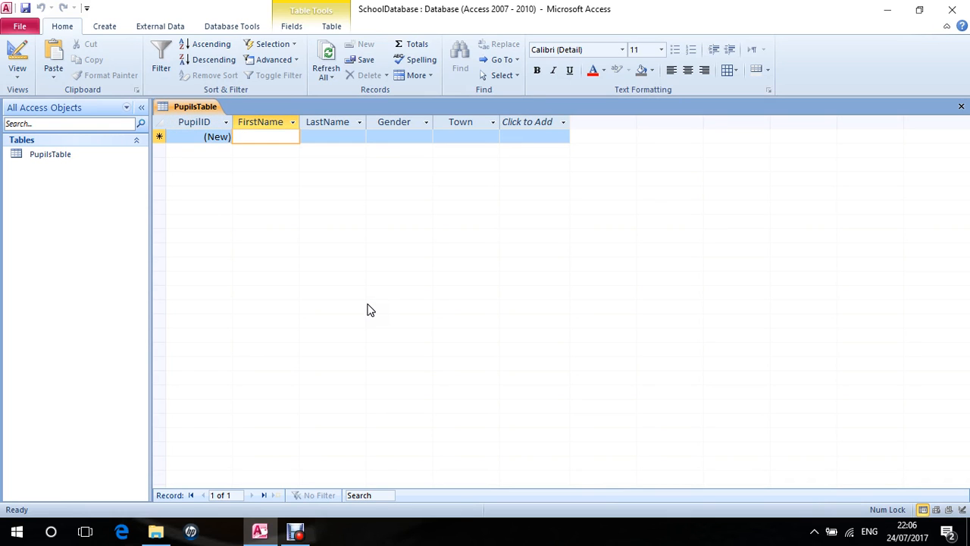
{"action": "type", "text": "Bob"}
{"action": "key", "text": "Tab"}
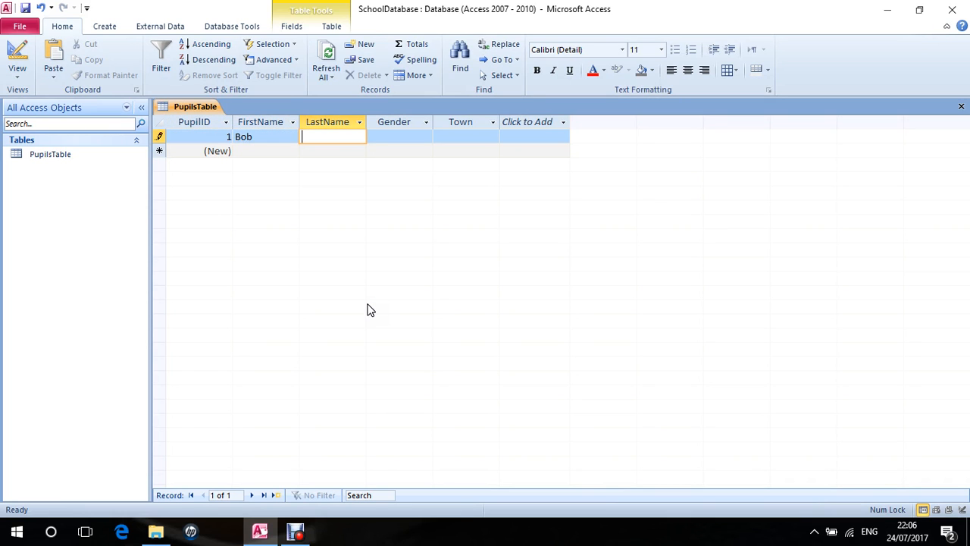
{"action": "type", "text": "Banana"}
{"action": "key", "text": "Tab"}
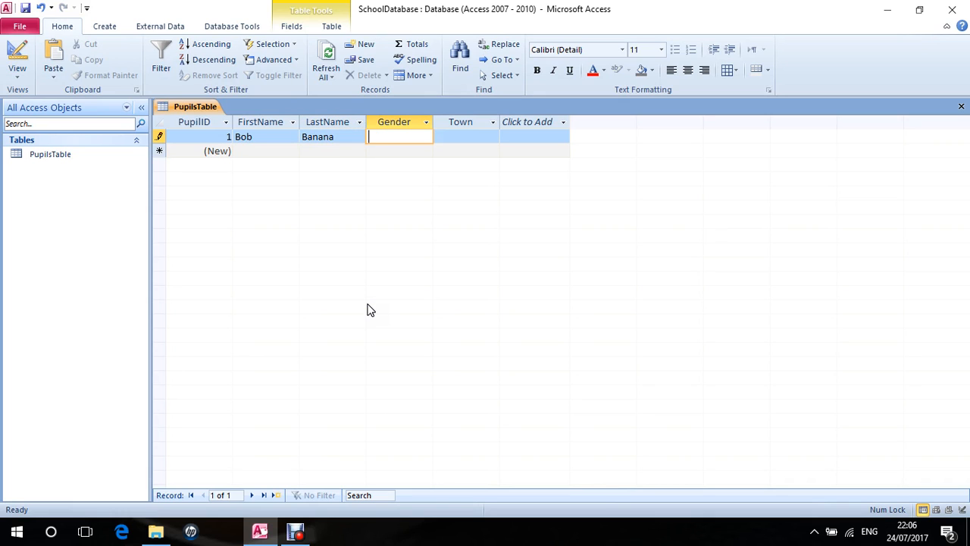
{"action": "type", "text": "Make"}
{"action": "key", "text": "Tab"}
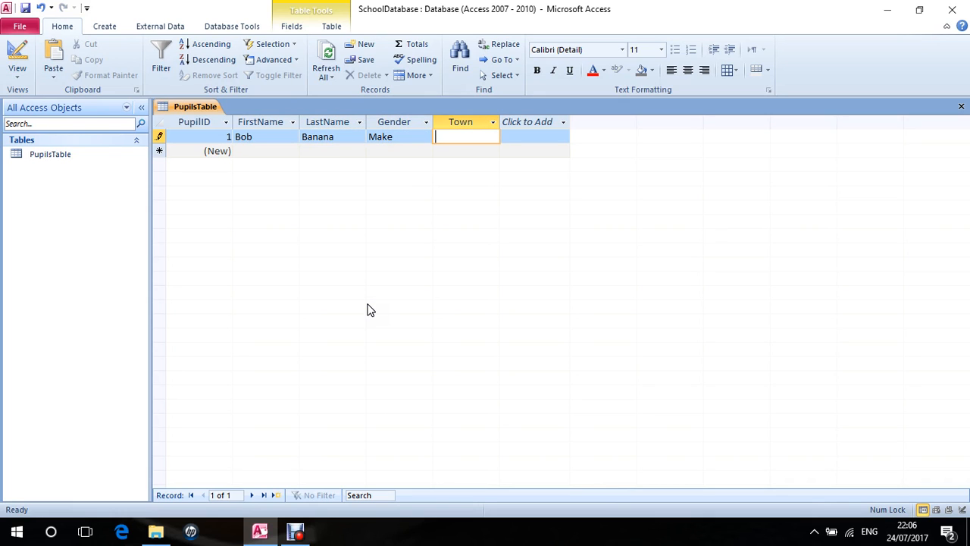
{"action": "type", "text": "Manchester"}
{"action": "key", "text": "Tab"}
Start the second pupil record with the pupil's first and last names and gender Male.
{"action": "key", "text": "Tab"}
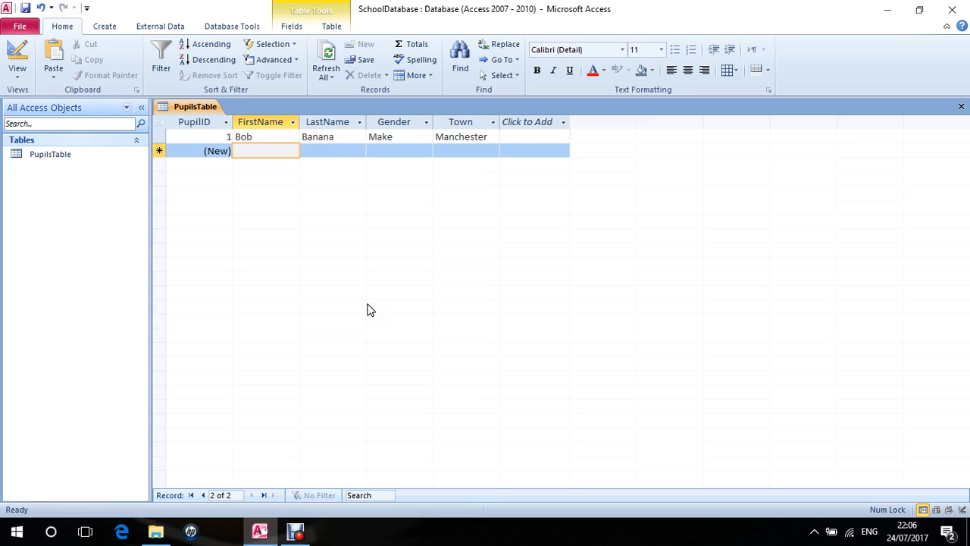
{"action": "type", "text": "Harry"}
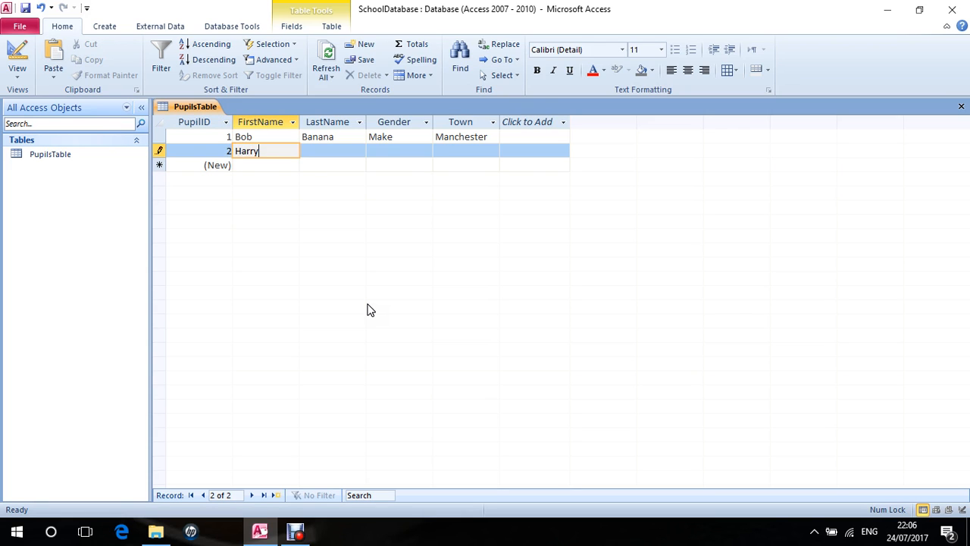
{"action": "key", "text": "Tab"}
{"action": "type", "text": "Herb"}
{"action": "key", "text": "Tab"}
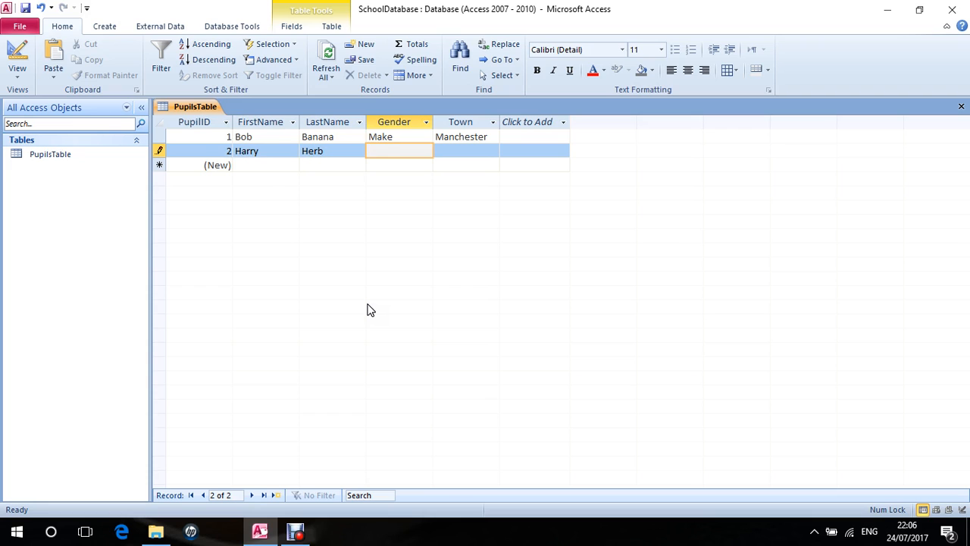
{"action": "type", "text": "Male"}
Correct the Gender entry in the first pupil record to Male.
{"action": "key", "text": "Up"}
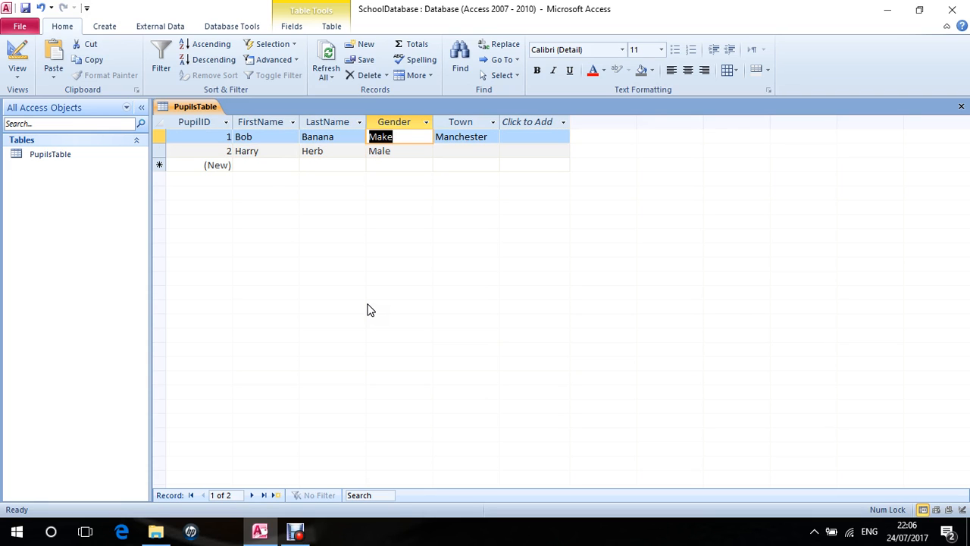
{"action": "type", "text": "Male"}
{"action": "key", "text": "Tab"}
Complete the second pupil record by entering London as the town.
{"action": "key", "text": "Down"}
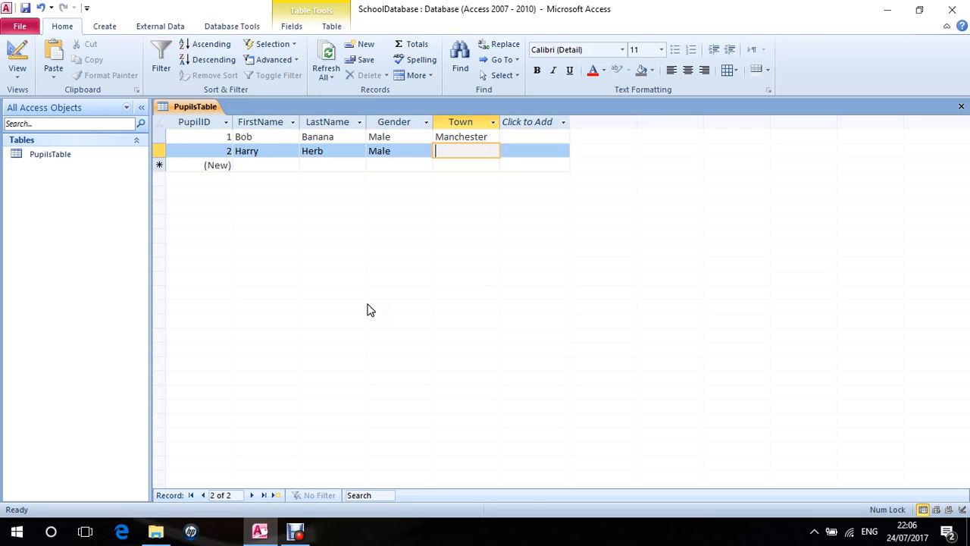
{"action": "type", "text": "London"}
{"action": "key", "text": "Tab"}
Add a third pupil record with the pupil's first and last names, gender Female and town London.
{"action": "key", "text": "Tab"}
{"action": "type", "text": "Sarah"}
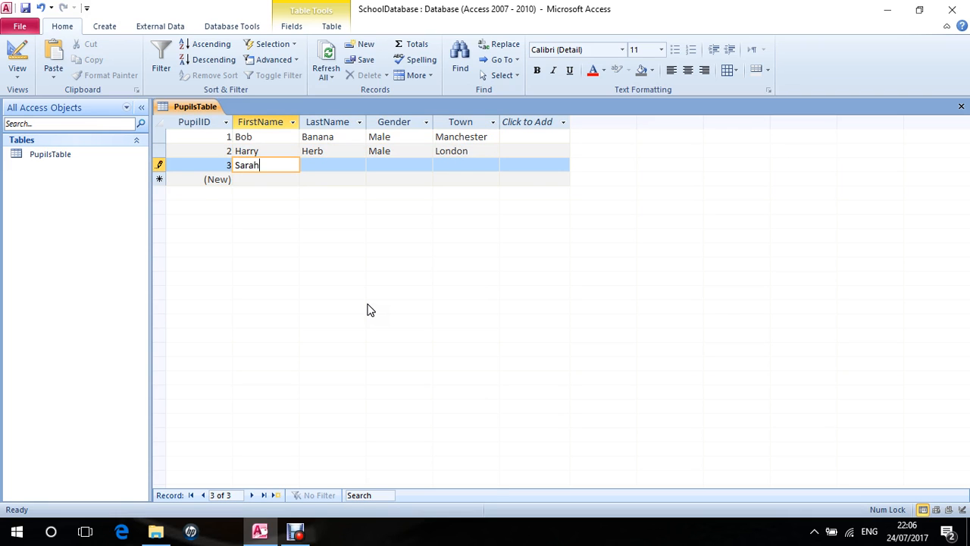
{"action": "key", "text": "Tab"}
{"action": "type", "text": "Strawberry"}
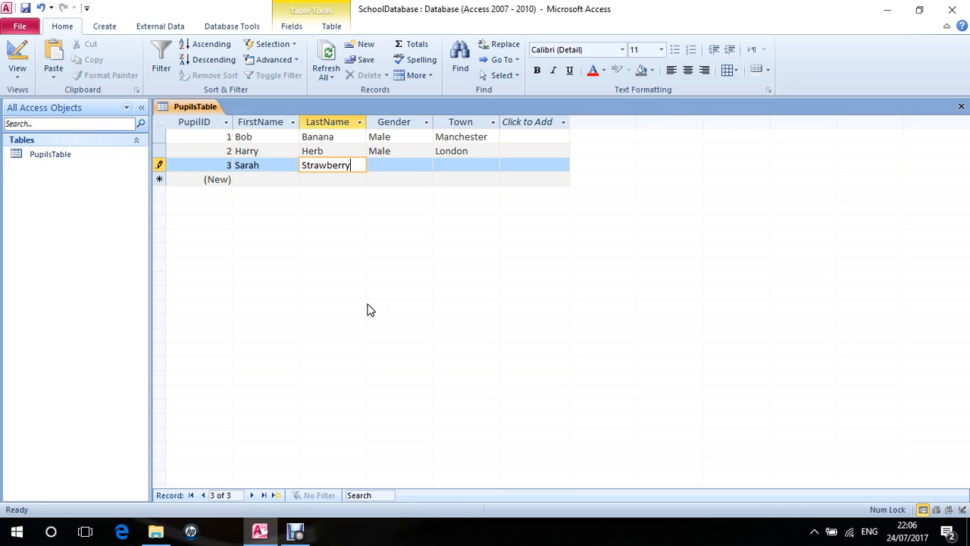
{"action": "key", "text": "Tab"}
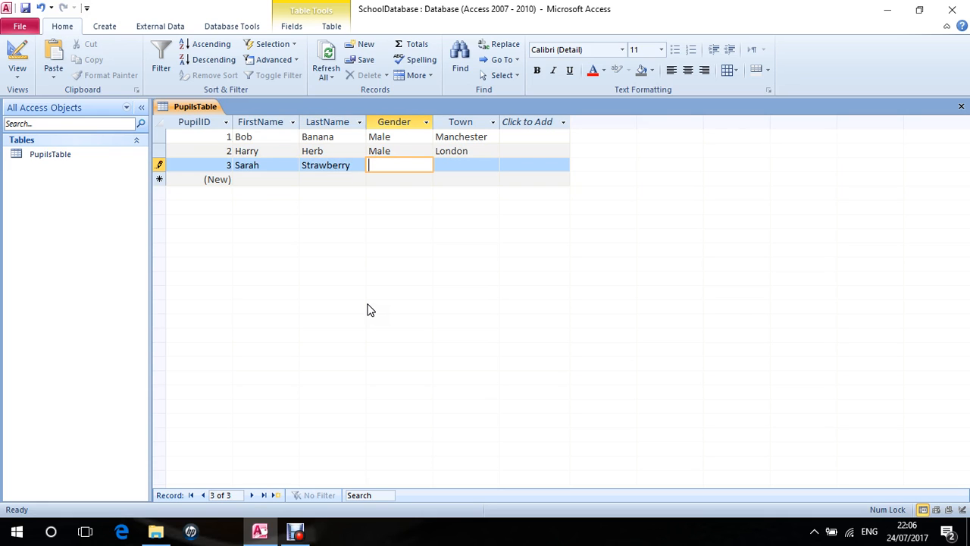
{"action": "type", "text": "Female"}
{"action": "key", "text": "Tab"}
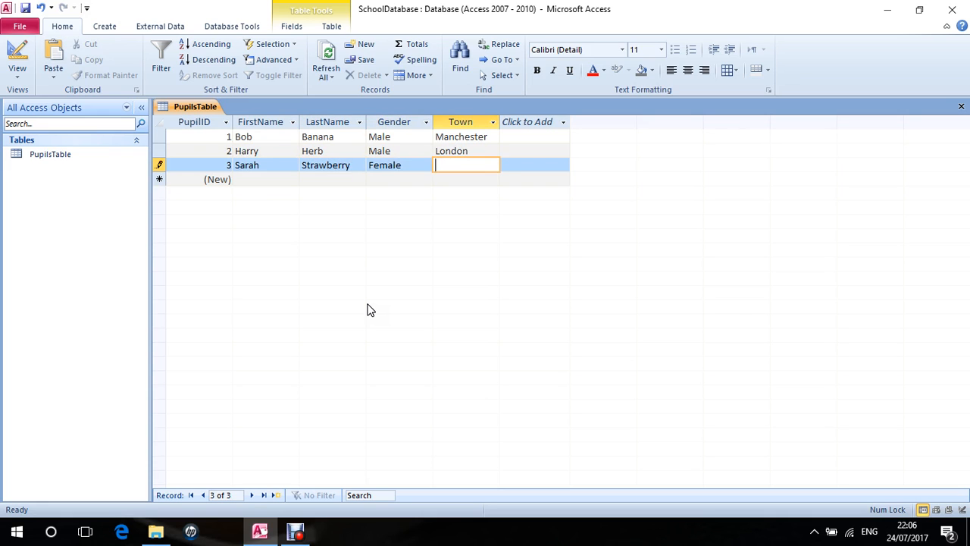
{"action": "type", "text": "London"}
{"action": "key", "text": "Tab"}
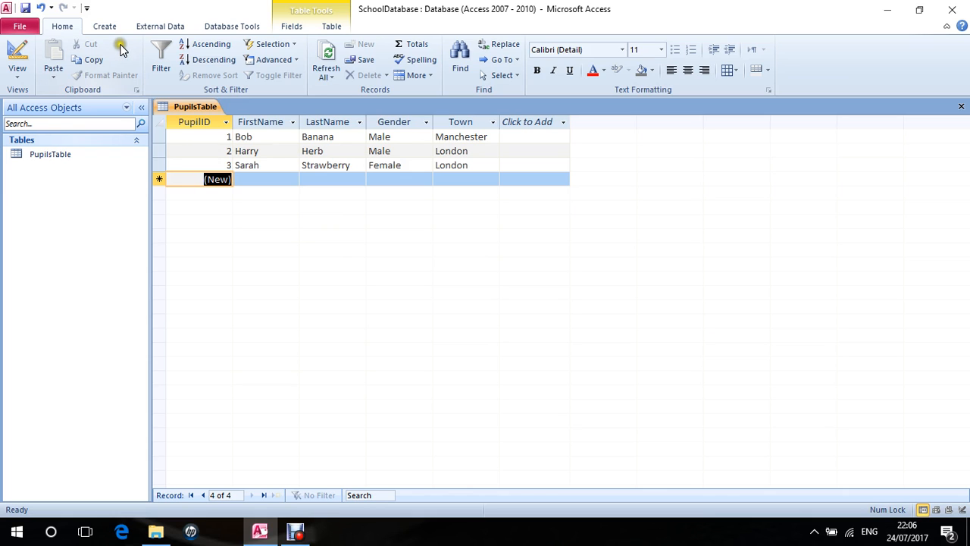
Bring up the commands for creating new database objects.
{"action": "left_click", "coordinate": [104, 27]}
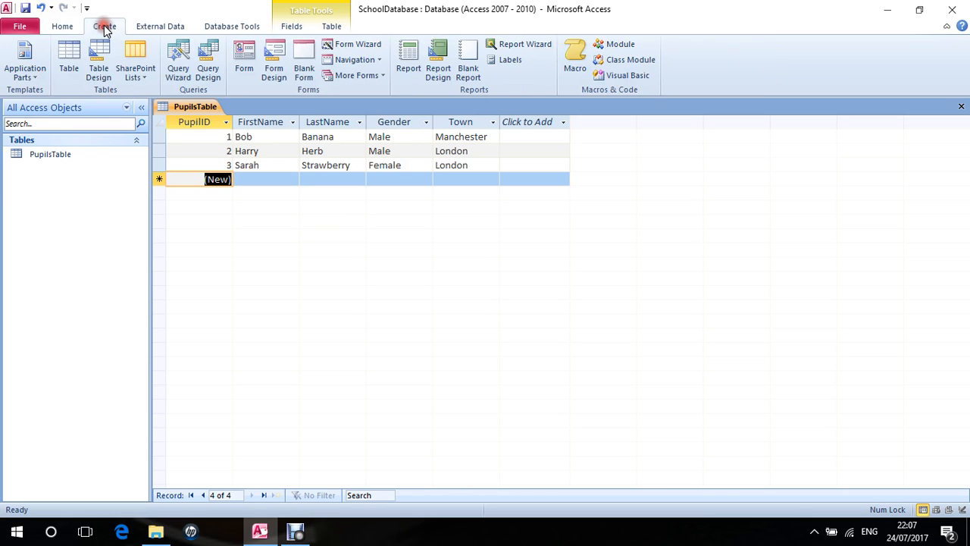